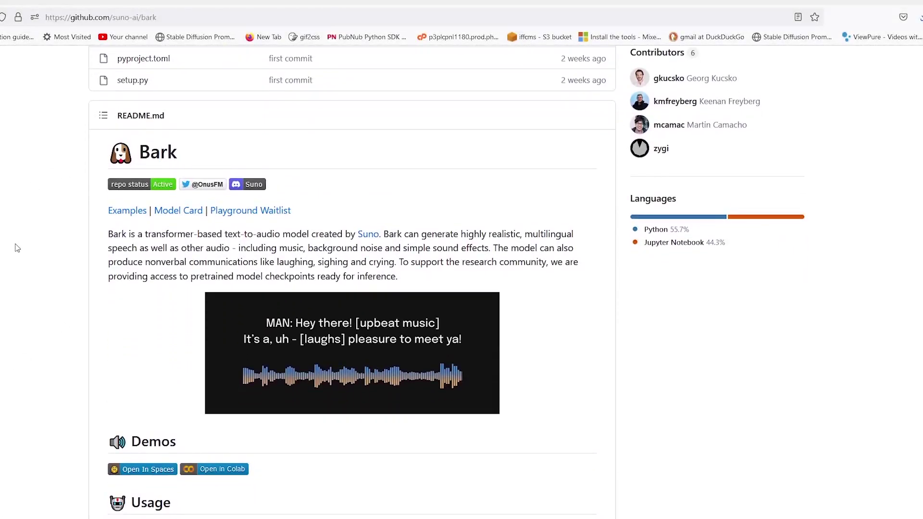
Scroll through the page's non-speech sounds list, selecting and then clearing some of its text.
scroll(17, 255, "down", 5)
scroll(17, 259, "down", 10)
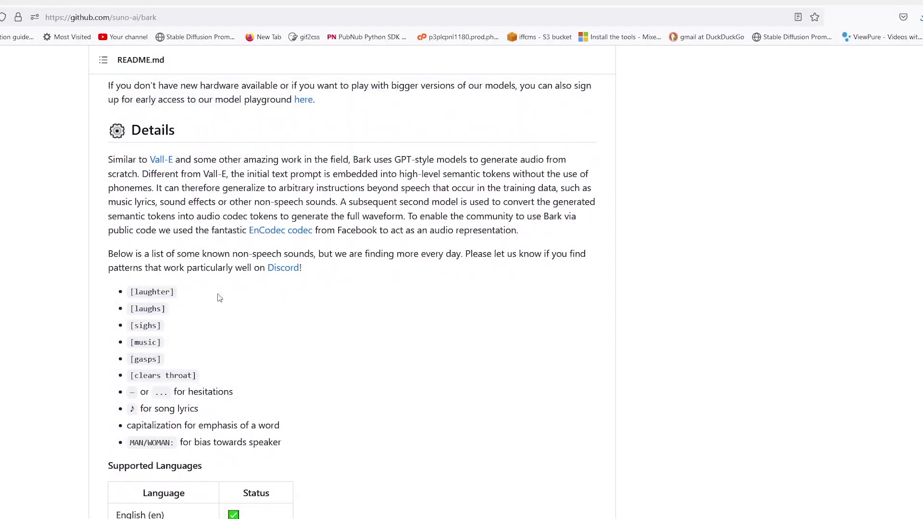
left_click_drag(117, 288, 383, 439)
left_click(383, 439)
scroll(352, 296, "down", 10)
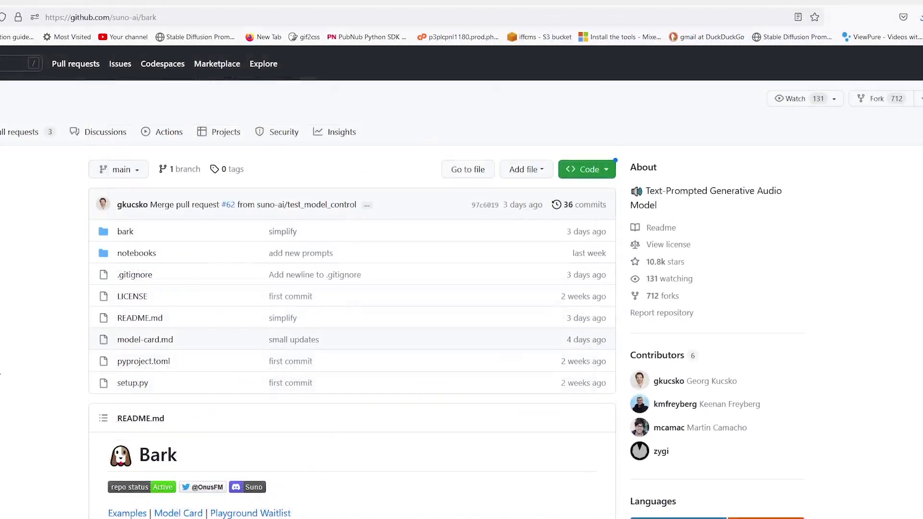
scroll(157, 150, "down", 6)
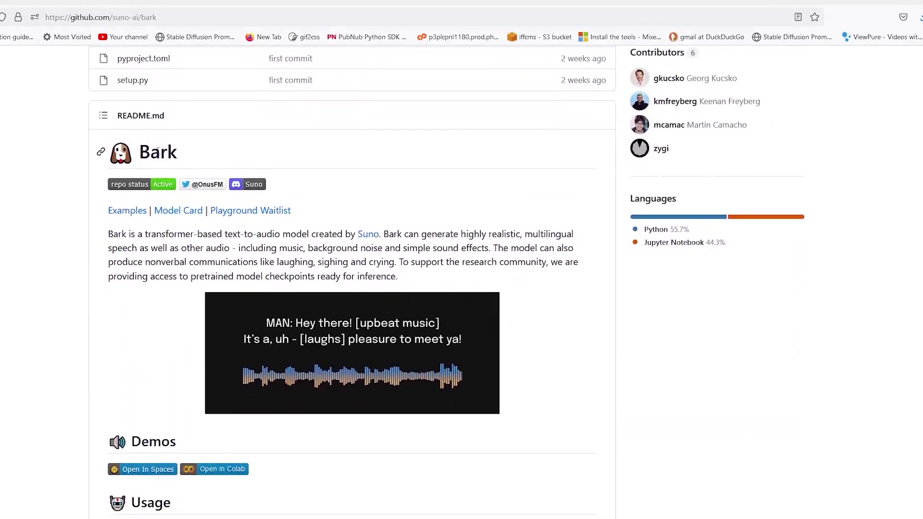
Make a new folder named 'bark' inside the tut folder.
scroll(17, 255, "down", 1)
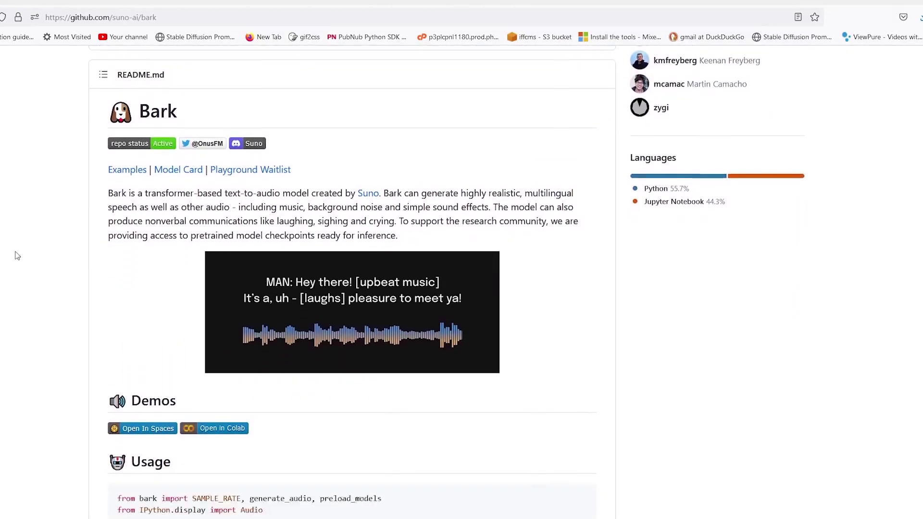
scroll(17, 257, "down", 6)
scroll(17, 267, "down", 6)
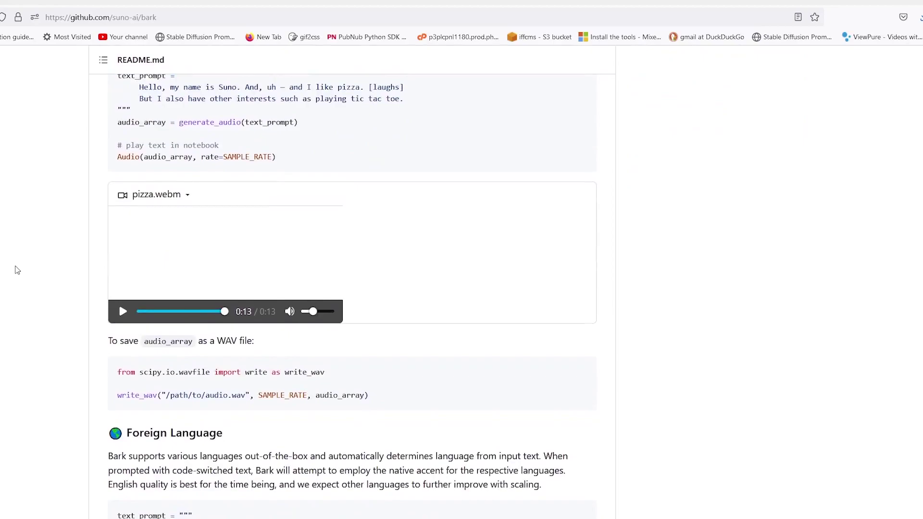
scroll(16, 270, "down", 10)
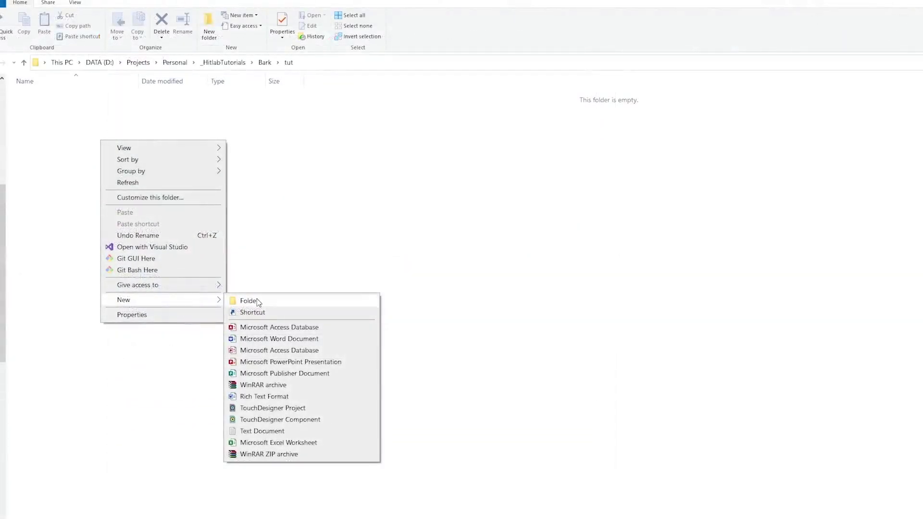
left_click(257, 300)
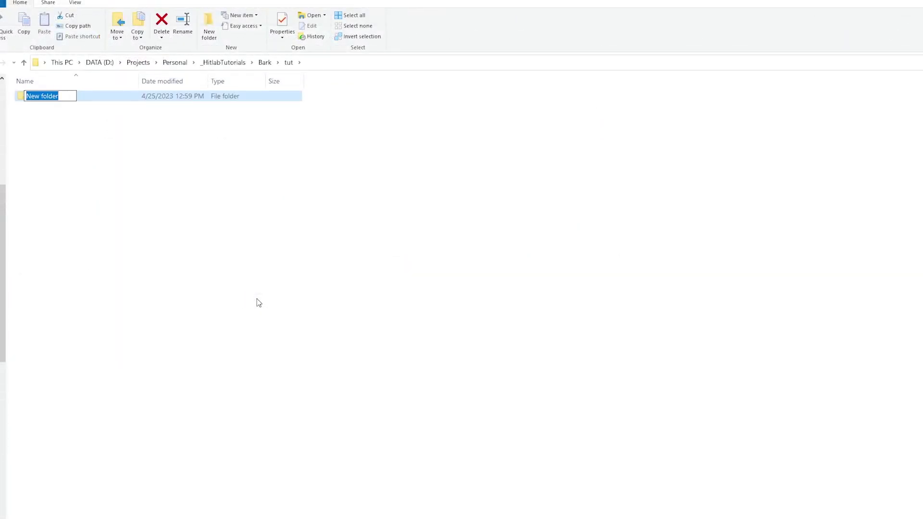
type("bark")
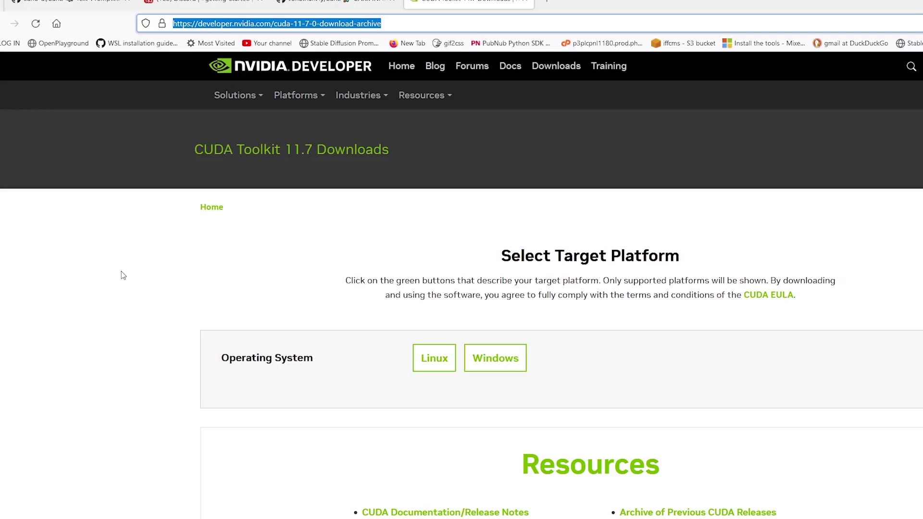
Run nvcc --version in a command prompt to confirm CUDA 11.7 is installed.
key("alt+Tab")
type("nv")
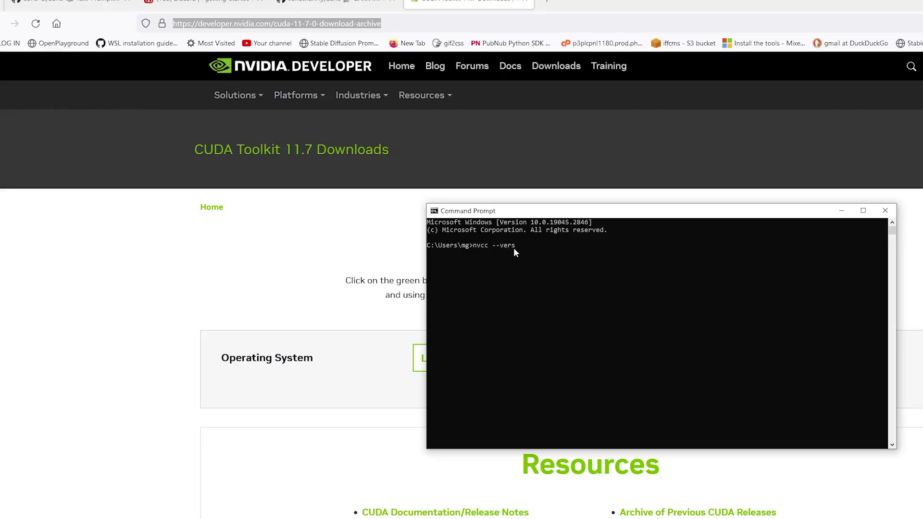
key("Return")
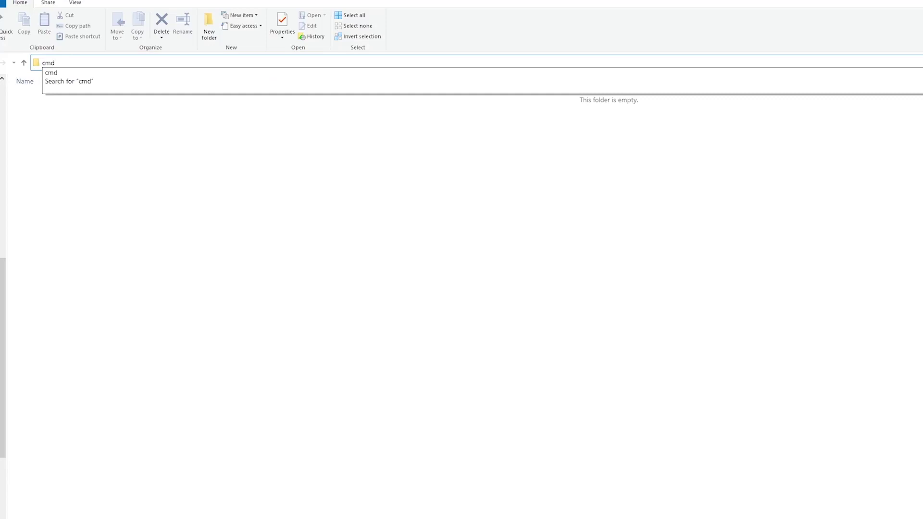
Open a Command Prompt in the Bark folder via cmd and move it to the lower right.
type("cmd")
key("Return")
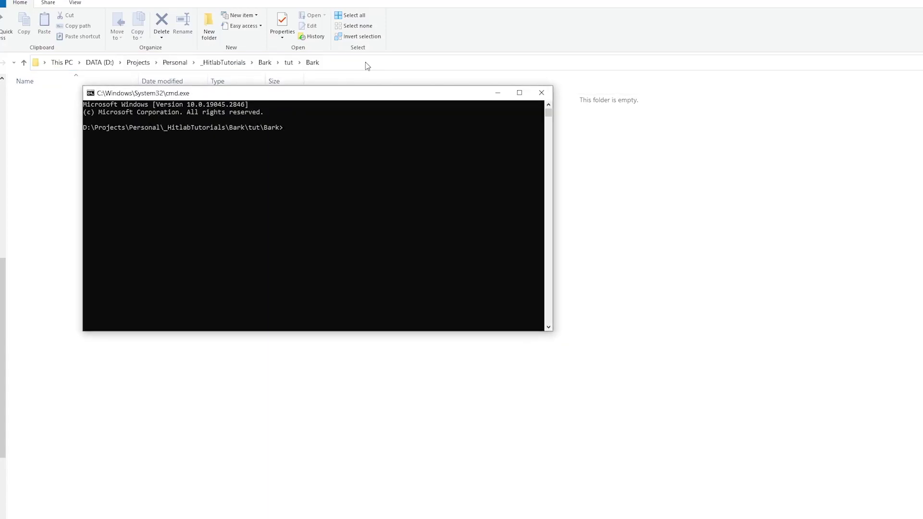
left_click_drag(345, 96, 605, 171)
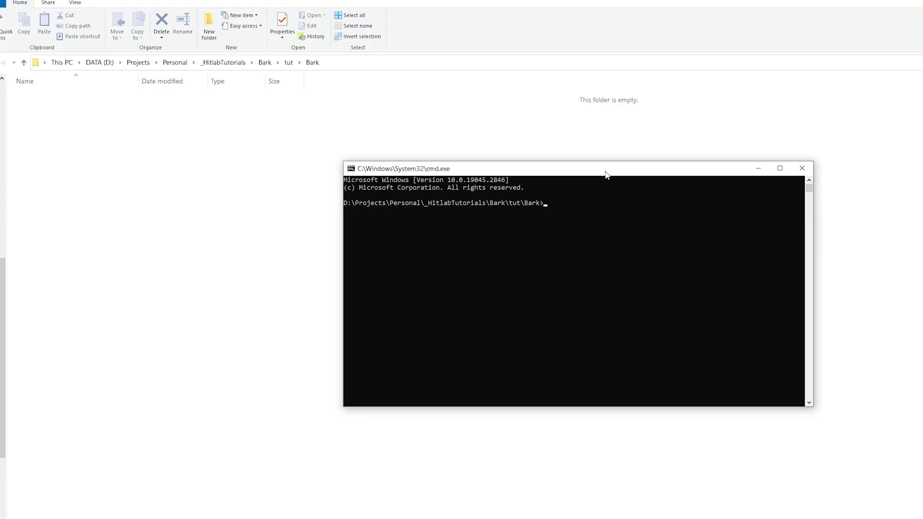
Activate the bark conda environment, discarding the drafted create and pasted pytorch install commands.
type("conda create --name bark python=3.10.10")
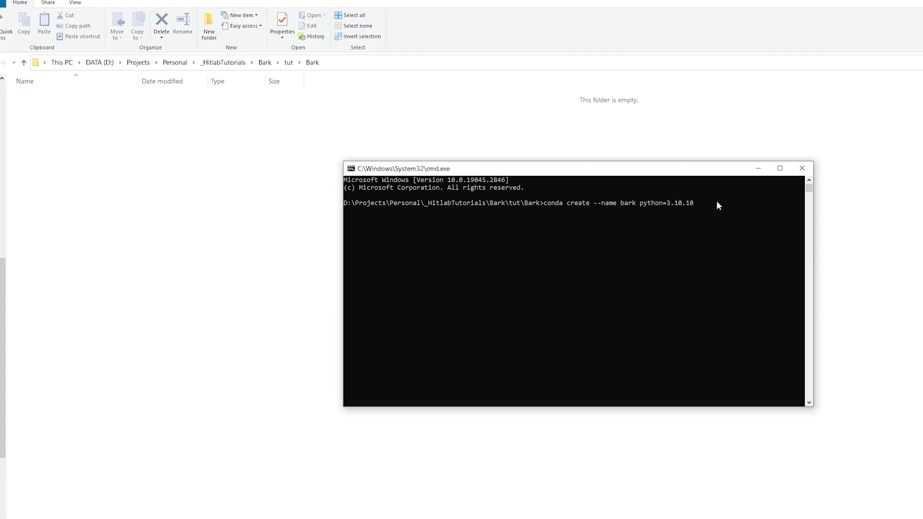
key("BackSpace")
key("BackSpace")
key("BackSpace")
key("BackSpace")
key("BackSpace")
key("BackSpace")
key("BackSpace")
key("BackSpace")
key("BackSpace")
key("BackSpace")
key("BackSpace")
key("BackSpace")
key("BackSpace")
key("BackSpace")
key("BackSpace")
key("BackSpace")
key("BackSpace")
key("BackSpace")
key("BackSpace")
key("BackSpace")
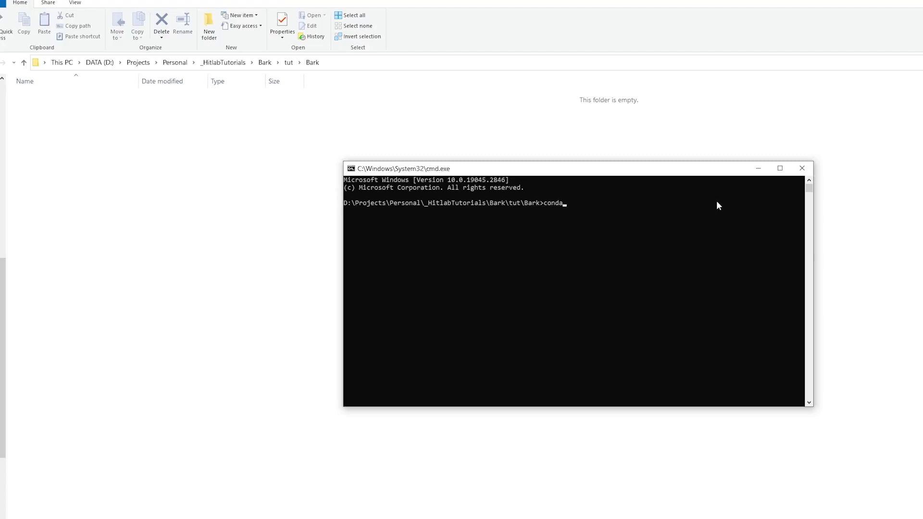
type("conda act")
type("ivate bar")
type("k")
key("Return")
right_click(578, 221)
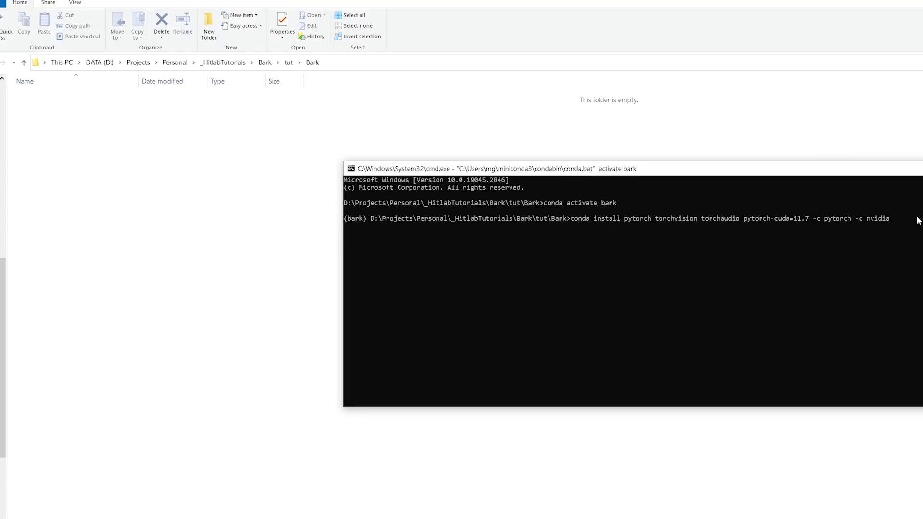
key("BackSpace")
key("BackSpace")
key("BackSpace")
key("BackSpace")
key("BackSpace")
key("BackSpace")
key("BackSpace")
key("BackSpace")
key("BackSpace")
key("BackSpace")
key("BackSpace")
key("BackSpace")
key("BackSpace")
key("BackSpace")
key("BackSpace")
key("BackSpace")
key("BackSpace")
key("BackSpace")
key("BackSpace")
key("BackSpace")
key("BackSpace")
key("BackSpace")
key("BackSpace")
key("BackSpace")
key("BackSpace")
key("BackSpace")
key("BackSpace")
key("BackSpace")
key("BackSpace")
key("BackSpace")
key("BackSpace")
key("BackSpace")
key("BackSpace")
key("BackSpace")
key("BackSpace")
key("BackSpace")
key("BackSpace")
key("BackSpace")
key("BackSpace")
key("BackSpace")
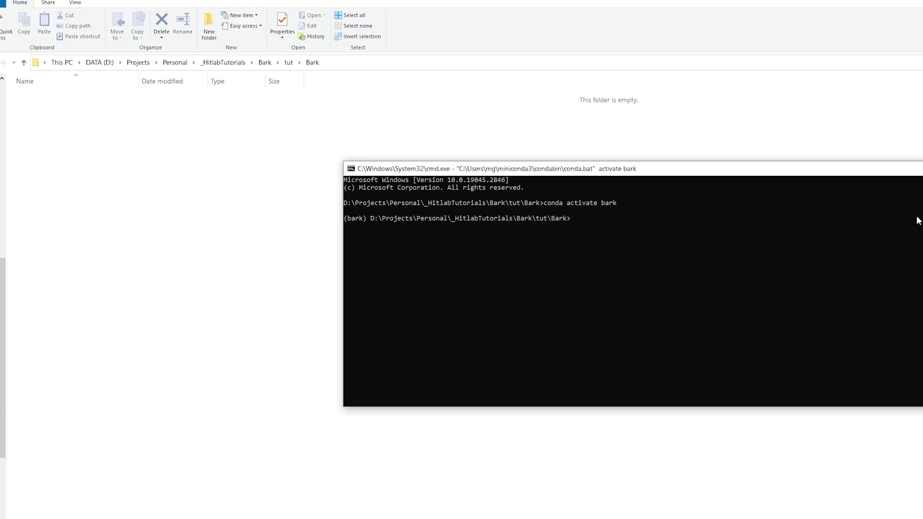
scroll(515, 269, "down", 8)
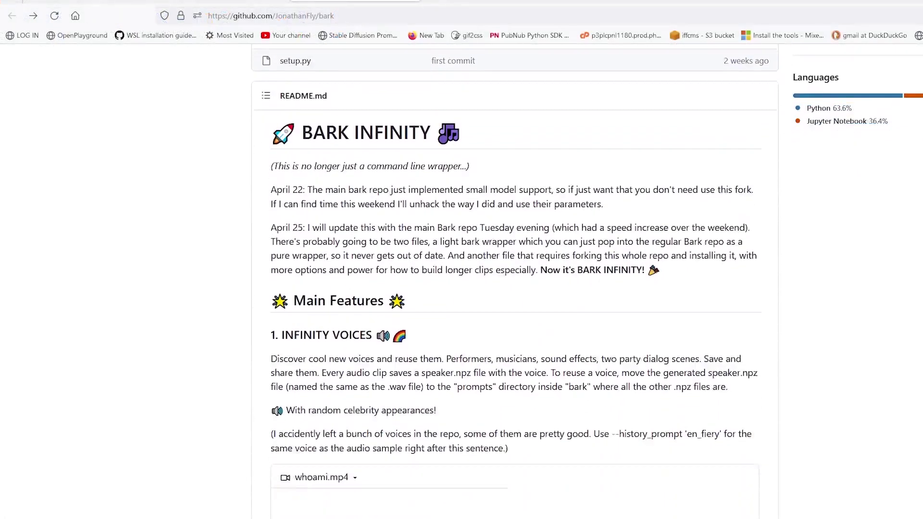
scroll(514, 289, "down", 5)
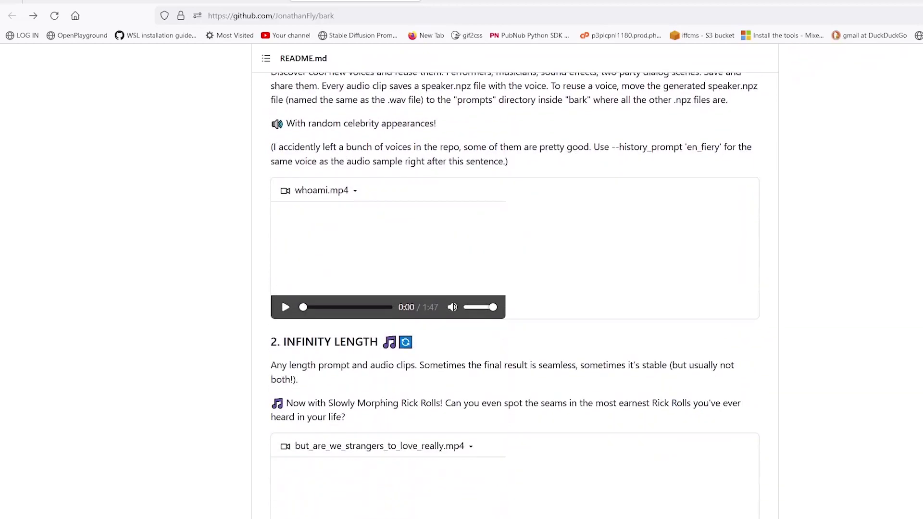
scroll(281, 433, "down", 12)
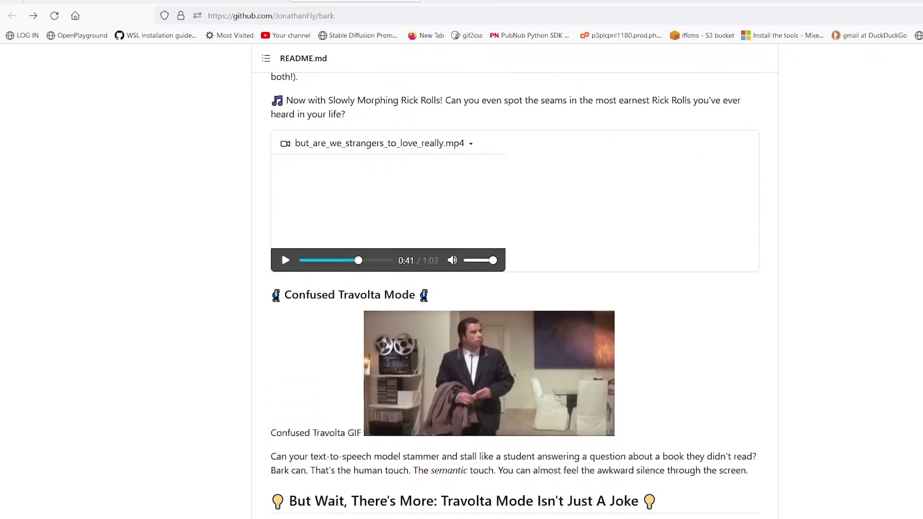
scroll(515, 288, "down", 10)
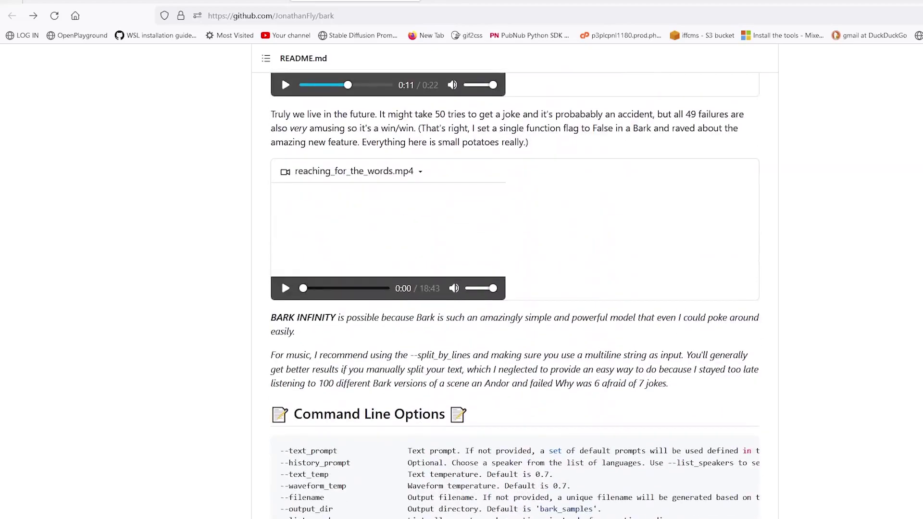
type("git clone https://github.com/JonathanFly/bark.git")
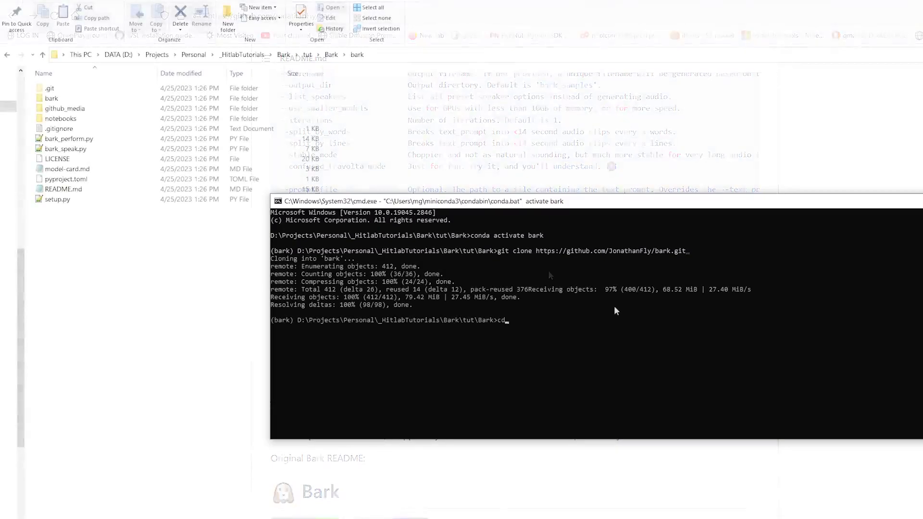
Enter the cloned bark folder, list it, run pip install ., then type pip install soundfile.
type("cd bar")
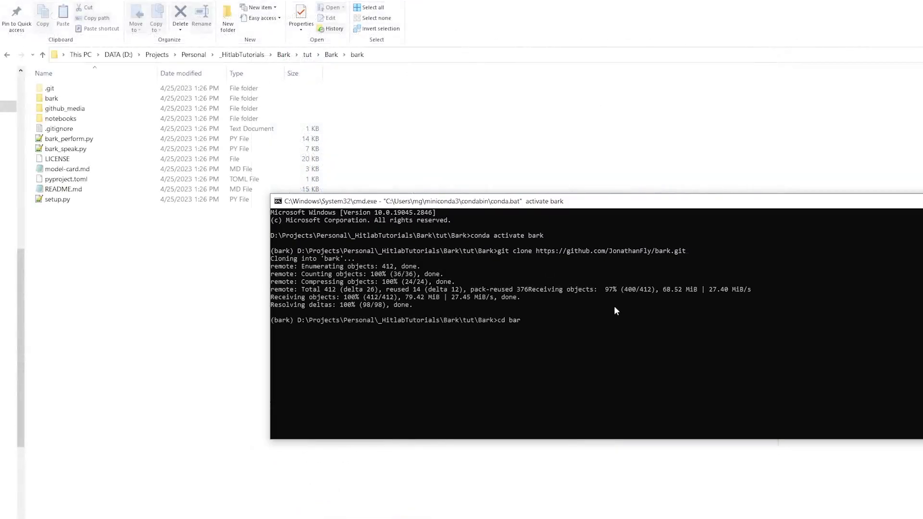
type("k")
key("Return")
type("dir")
key("Return")
type("pip")
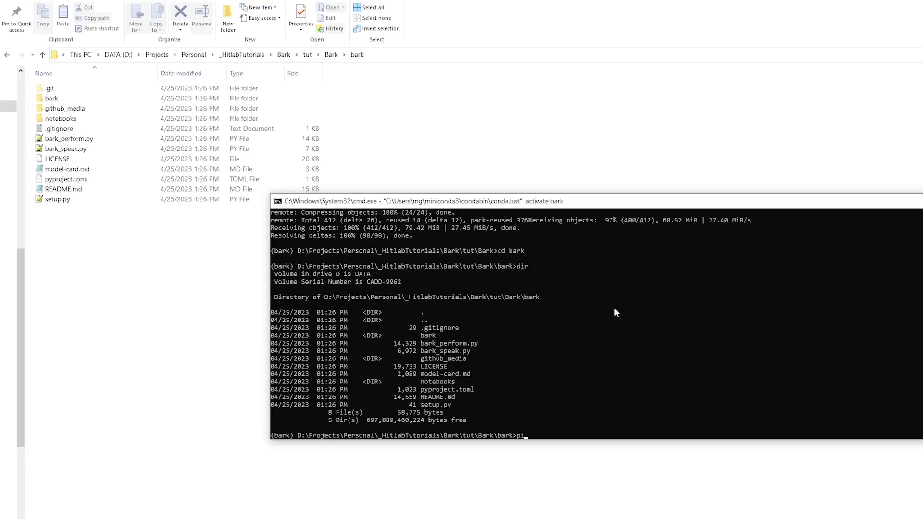
type(" install .")
key("Return")
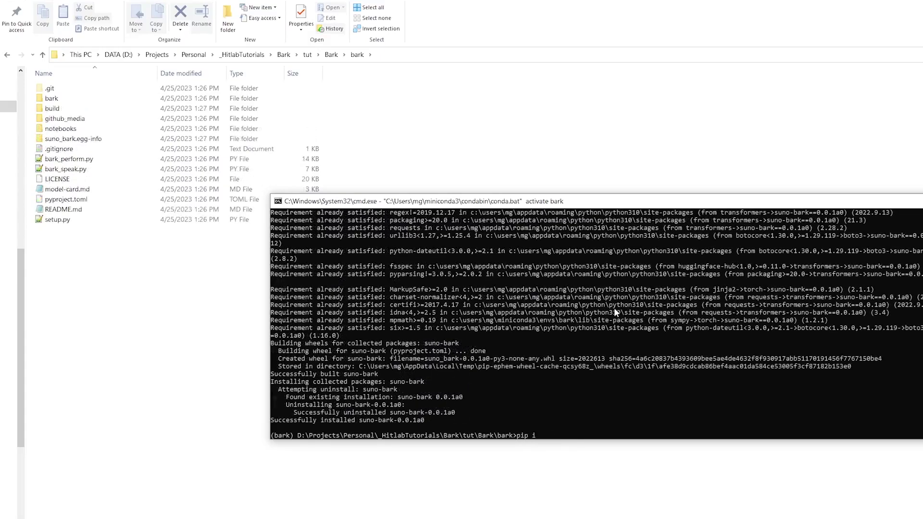
type("install soundfile")
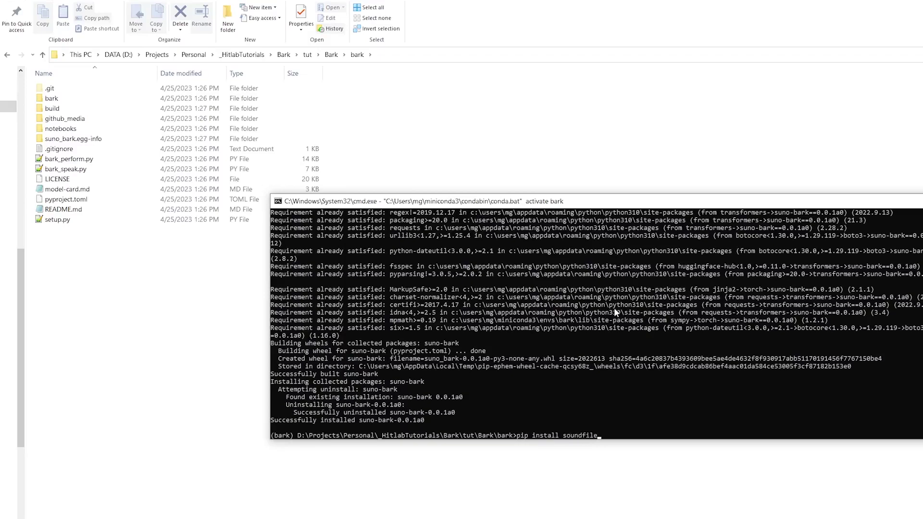
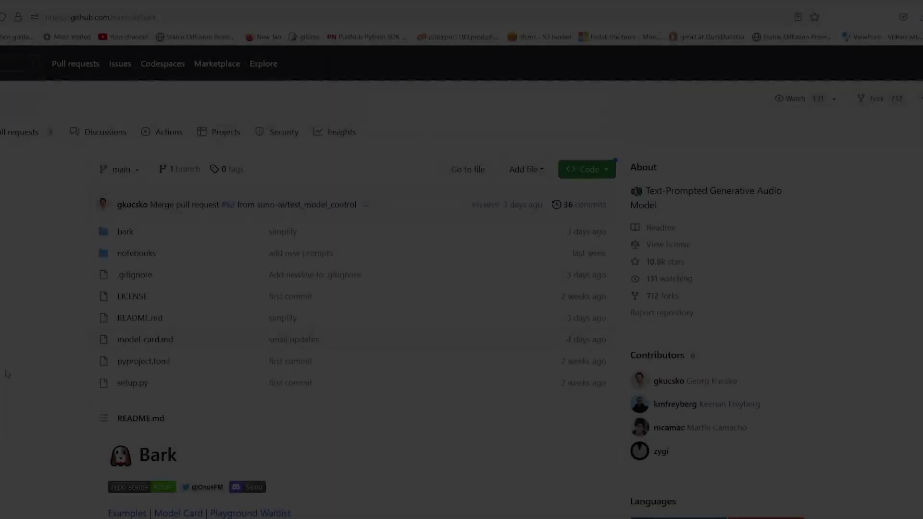
Scroll the bark README past Usage, Installation and Hardware to the non-speech sound tags and Supported Languages table.
scroll(1, 374, "down", 3)
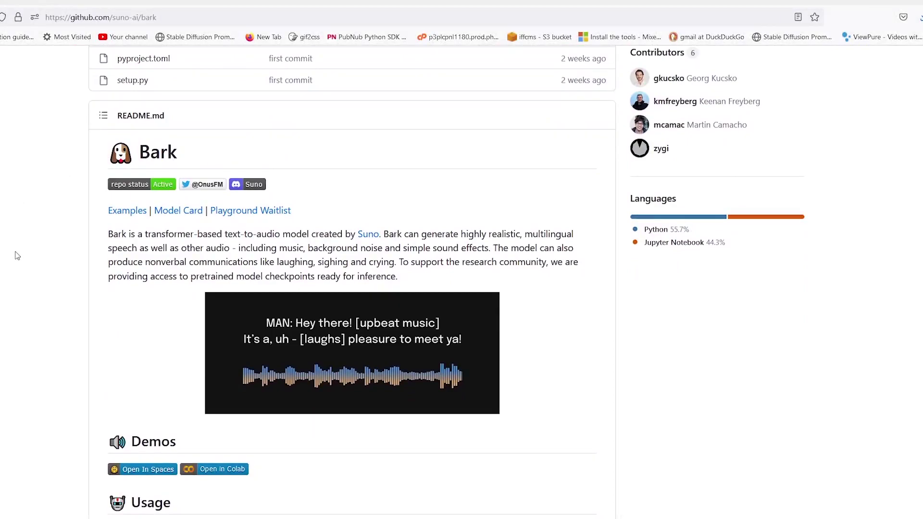
scroll(18, 260, "down", 5)
scroll(17, 266, "down", 5)
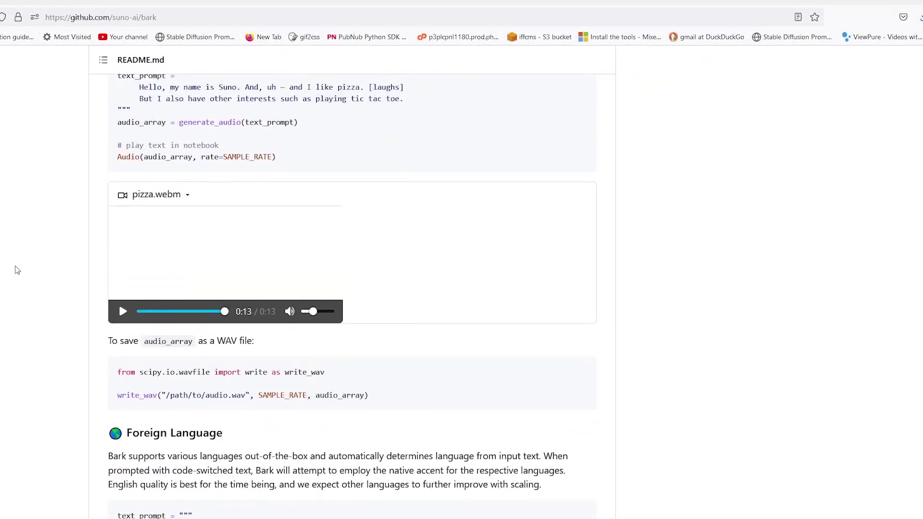
scroll(17, 268, "down", 5)
scroll(18, 271, "down", 7)
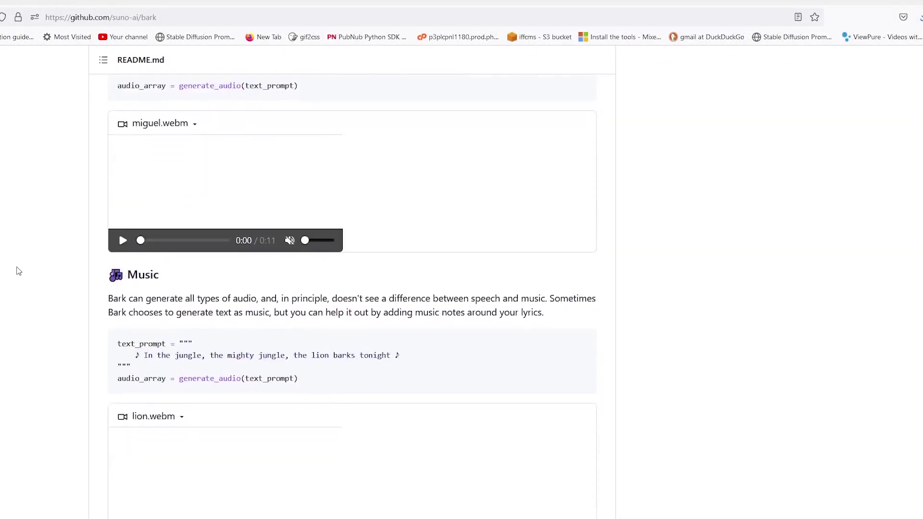
scroll(19, 273, "down", 10)
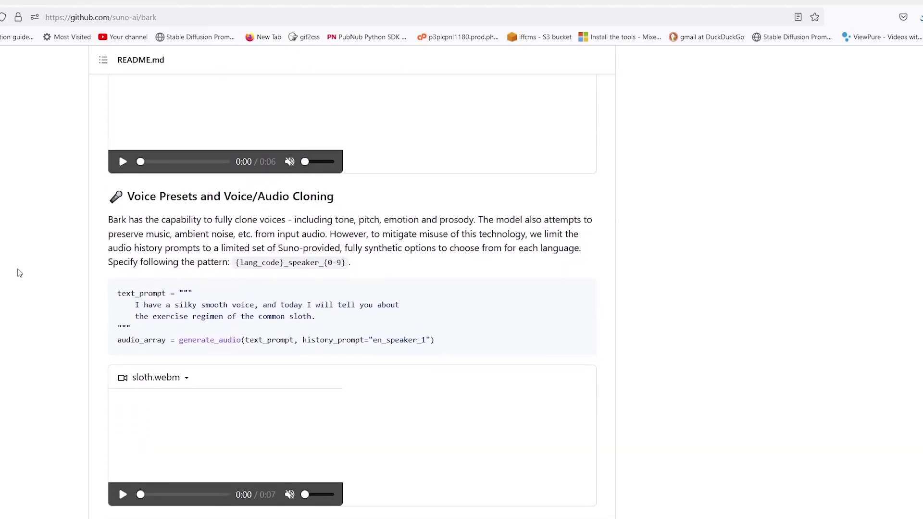
scroll(18, 269, "down", 5)
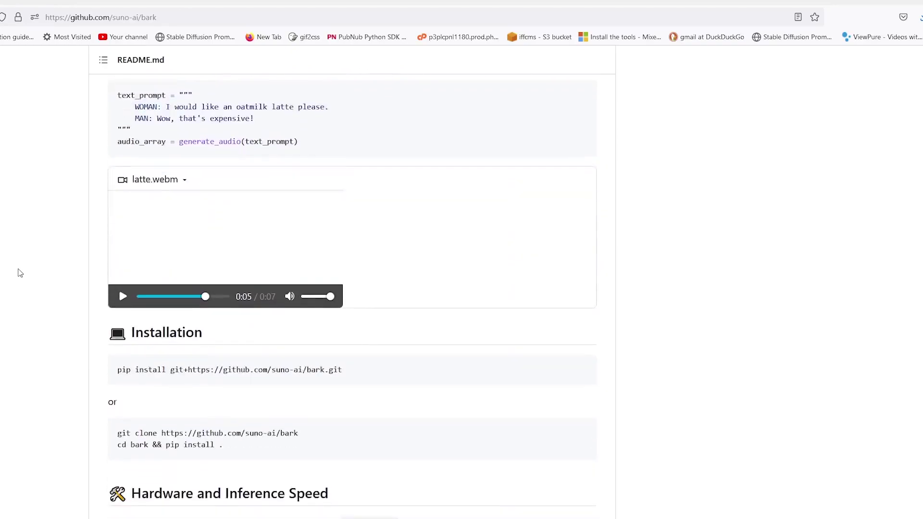
scroll(20, 274, "down", 6)
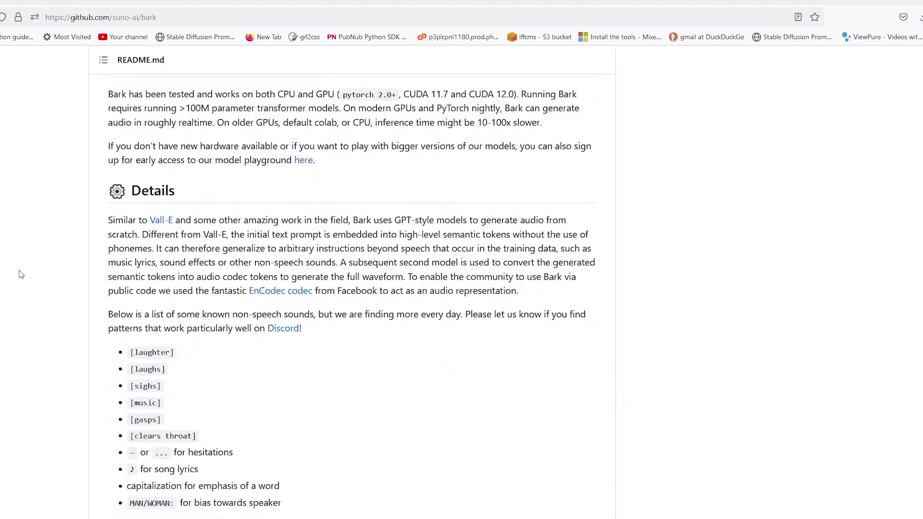
scroll(21, 274, "down", 2)
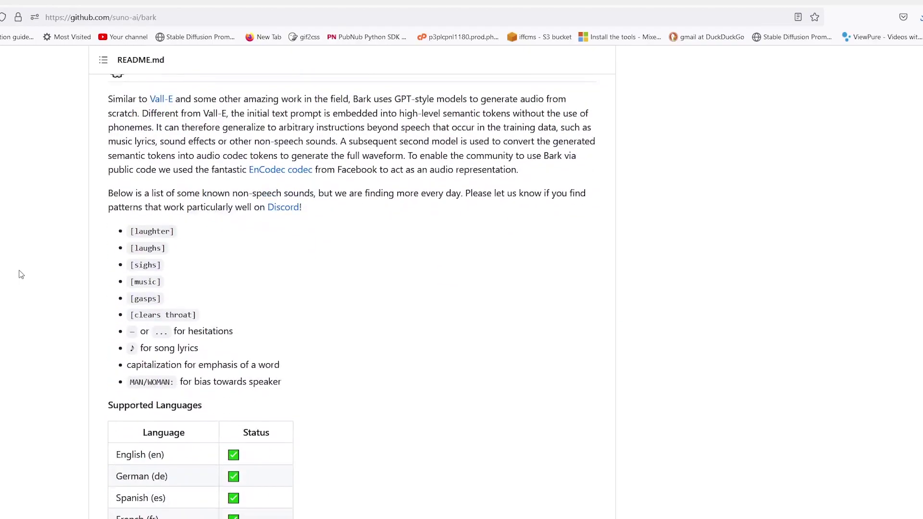
scroll(20, 274, "up", 1)
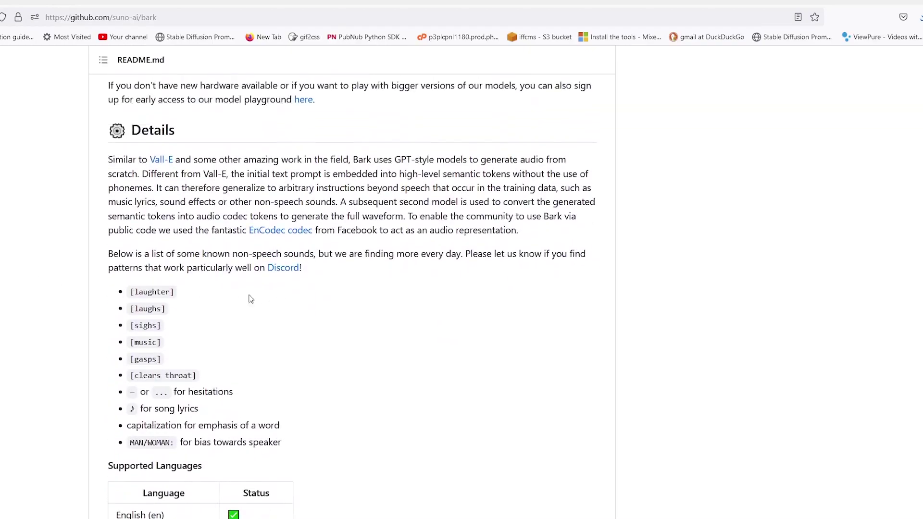